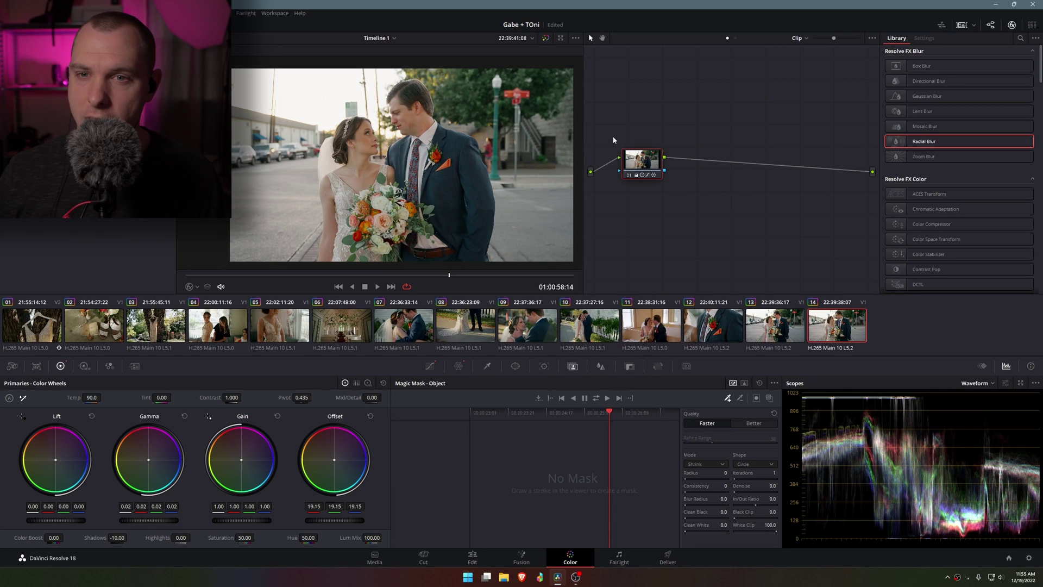
Add serial node 02, set Magic Mask to Person, and paint a stroke down the bride
{"action": "key", "text": "alt+s"}
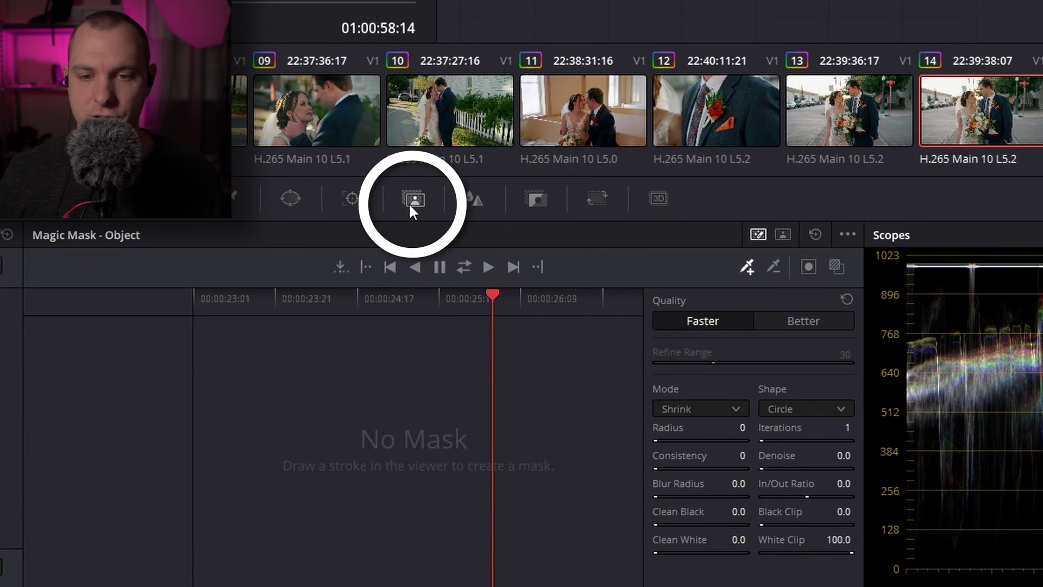
{"action": "left_click", "coordinate": [781, 239]}
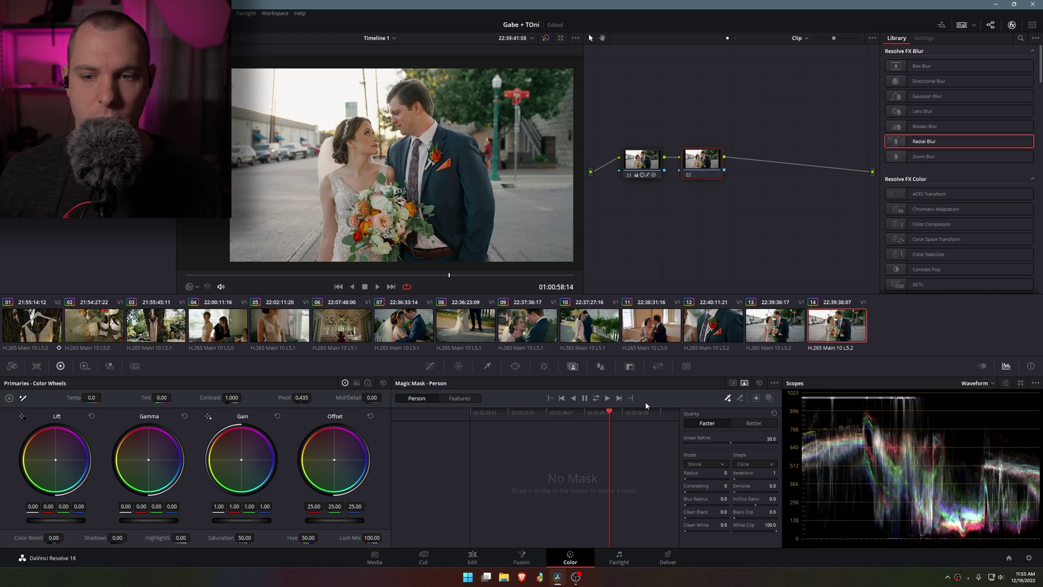
{"action": "left_click", "coordinate": [195, 286]}
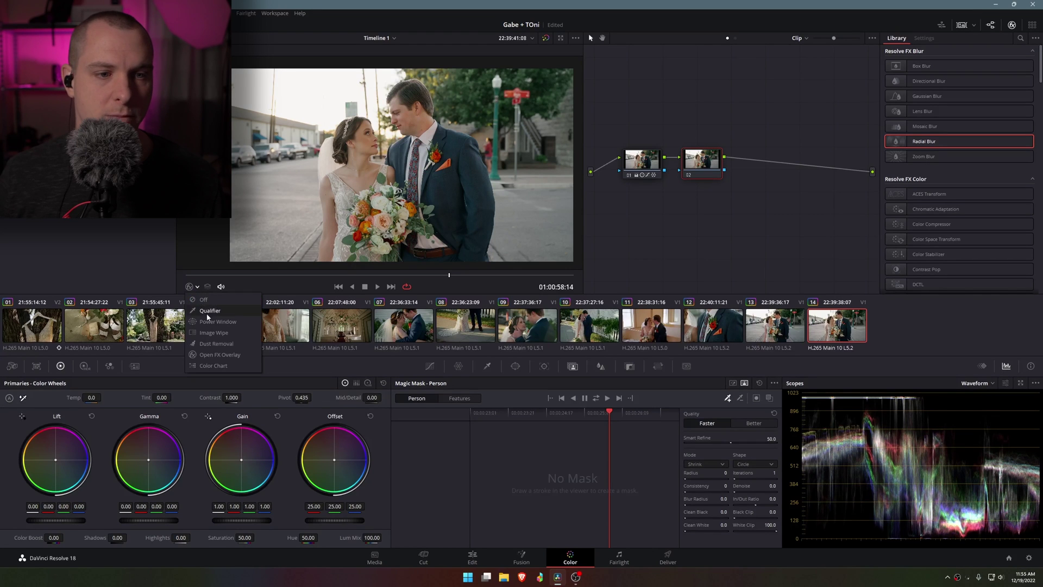
{"action": "left_click", "coordinate": [217, 334]}
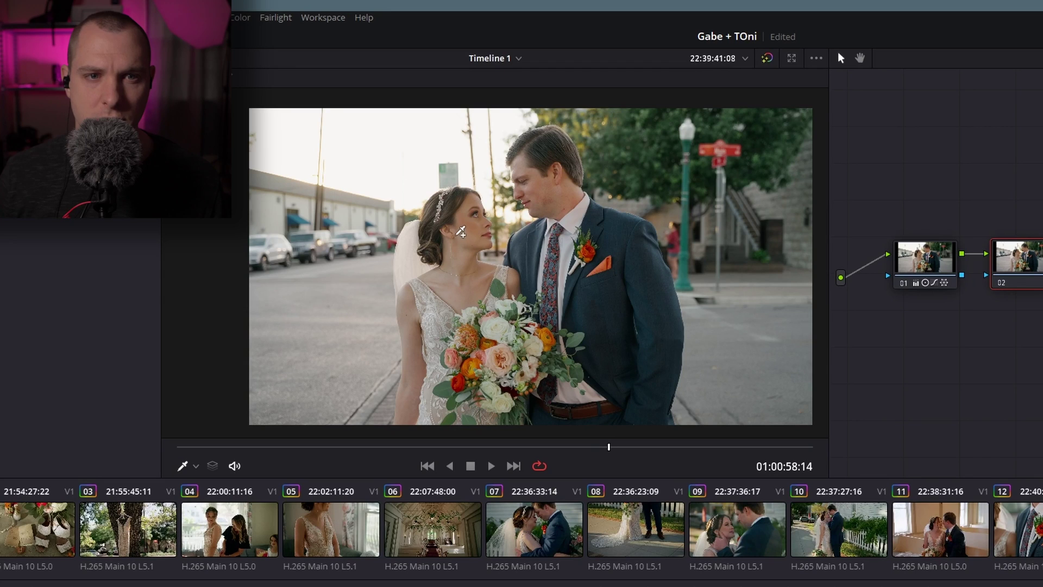
{"action": "mouse_move", "coordinate": [451, 250]}
{"action": "left_mouse_down"}
{"action": "mouse_move", "coordinate": [437, 273]}
{"action": "mouse_move", "coordinate": [453, 289]}
{"action": "left_mouse_up"}
{"action": "mouse_move", "coordinate": [451, 328]}
{"action": "left_mouse_down"}
{"action": "mouse_move", "coordinate": [458, 375]}
{"action": "mouse_move", "coordinate": [544, 388]}
{"action": "mouse_move", "coordinate": [590, 380]}
{"action": "mouse_move", "coordinate": [598, 364]}
{"action": "mouse_move", "coordinate": [533, 356]}
{"action": "mouse_move", "coordinate": [527, 344]}
{"action": "mouse_move", "coordinate": [565, 343]}
{"action": "mouse_move", "coordinate": [582, 330]}
{"action": "mouse_move", "coordinate": [505, 307]}
{"action": "mouse_move", "coordinate": [631, 306]}
{"action": "mouse_move", "coordinate": [587, 276]}
{"action": "mouse_move", "coordinate": [560, 204]}
{"action": "left_mouse_up"}
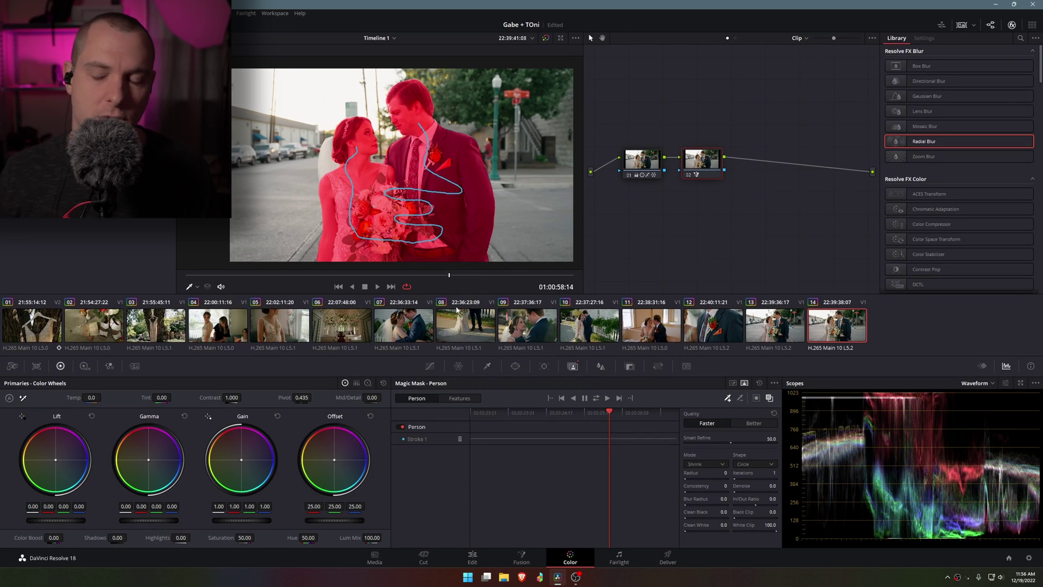
Add mask strokes on the bride's arm and bouquet, tracking the mask forward and backward
{"action": "left_click", "coordinate": [609, 399]}
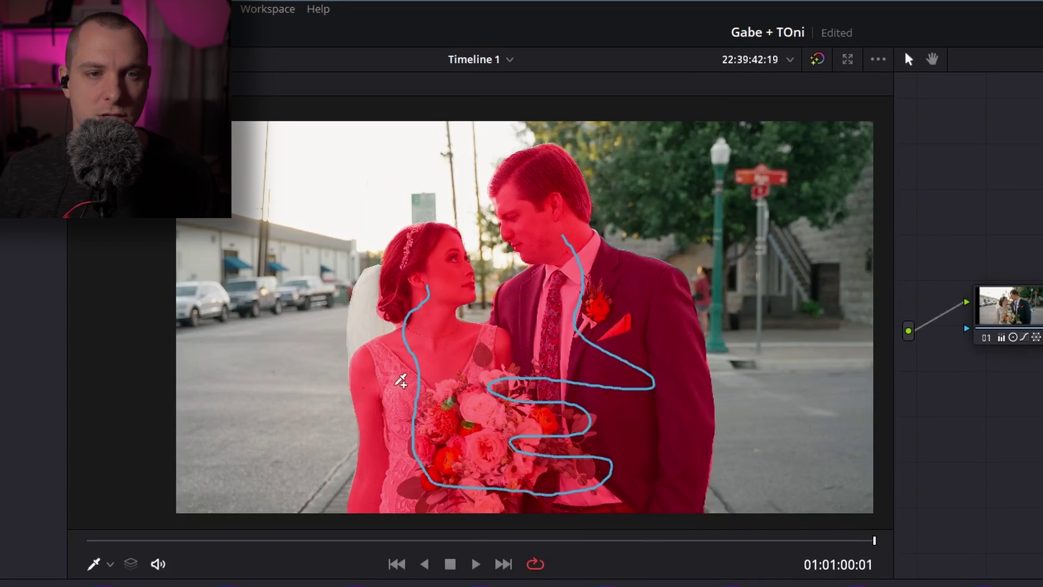
{"action": "mouse_move", "coordinate": [399, 385]}
{"action": "left_mouse_down"}
{"action": "mouse_move", "coordinate": [386, 413]}
{"action": "mouse_move", "coordinate": [395, 478]}
{"action": "left_mouse_up"}
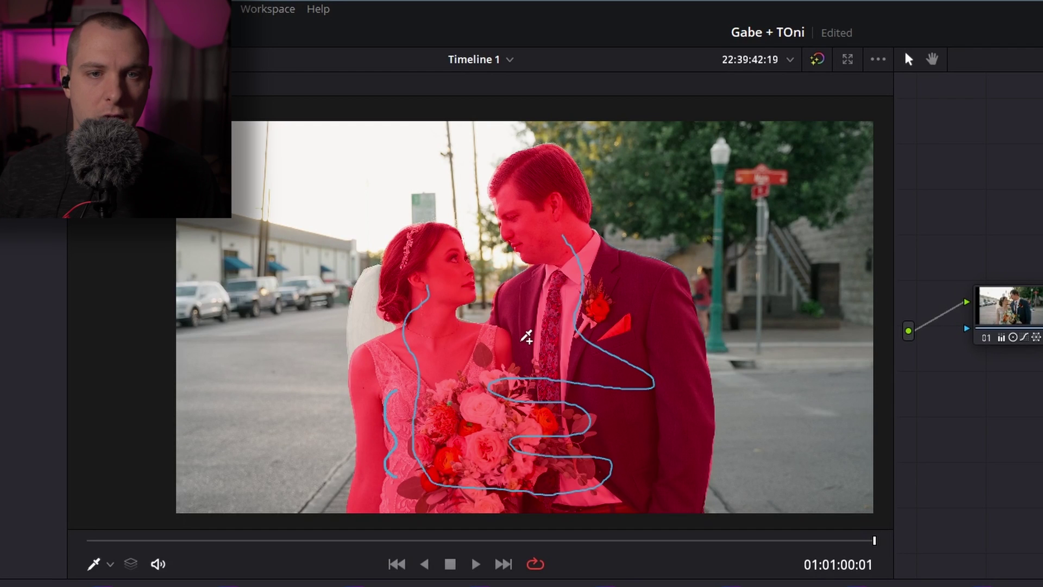
{"action": "mouse_move", "coordinate": [452, 383]}
{"action": "left_mouse_down"}
{"action": "mouse_move", "coordinate": [470, 356]}
{"action": "mouse_move", "coordinate": [521, 354]}
{"action": "left_mouse_up"}
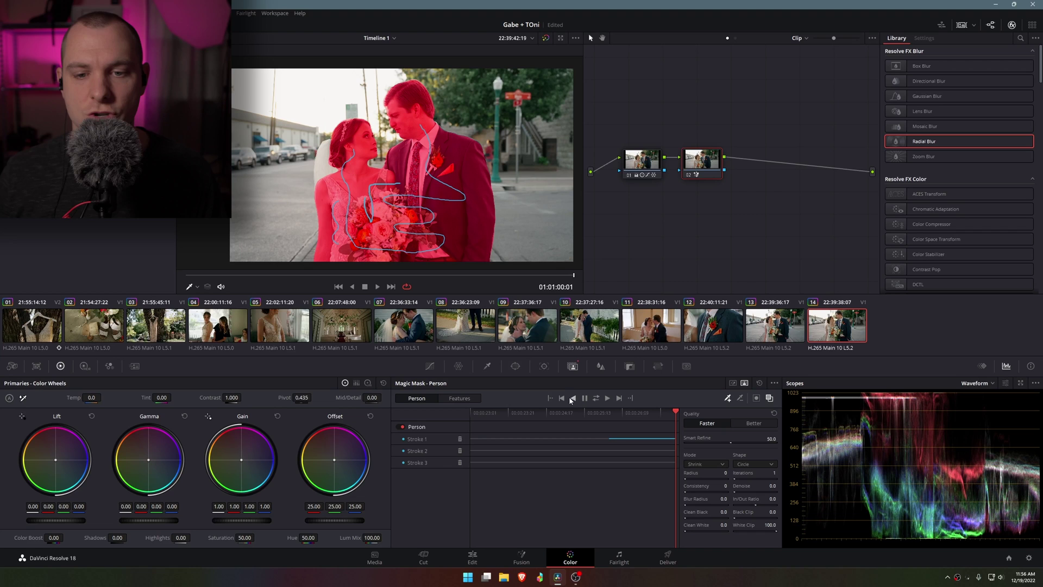
{"action": "left_click", "coordinate": [572, 399]}
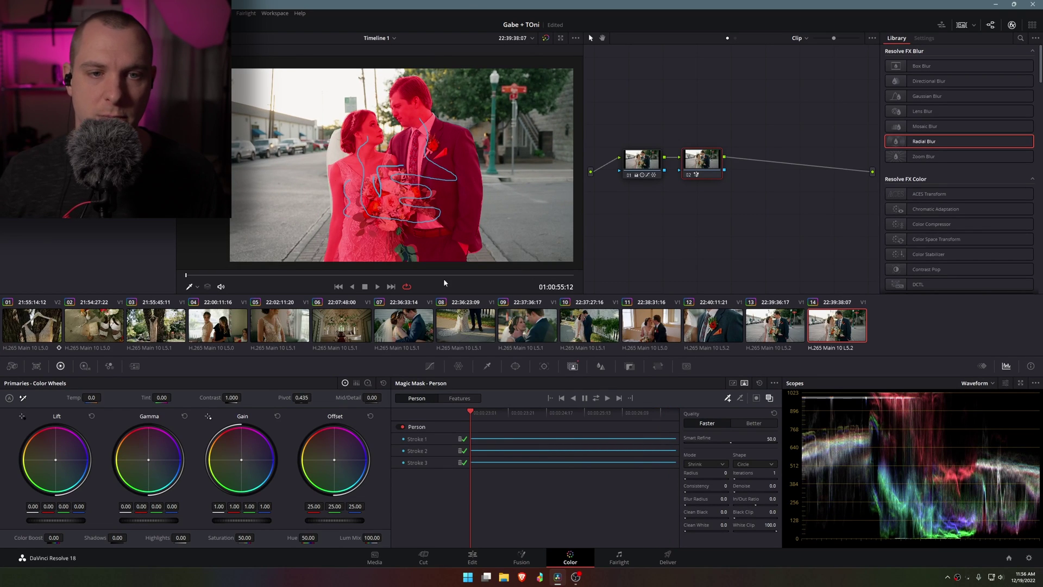
Add strokes at the bouquet's bottom and the veil, then track the refined mask forward
{"action": "mouse_move", "coordinate": [400, 227]}
{"action": "left_mouse_down"}
{"action": "mouse_move", "coordinate": [419, 234]}
{"action": "mouse_move", "coordinate": [390, 249]}
{"action": "left_mouse_up"}
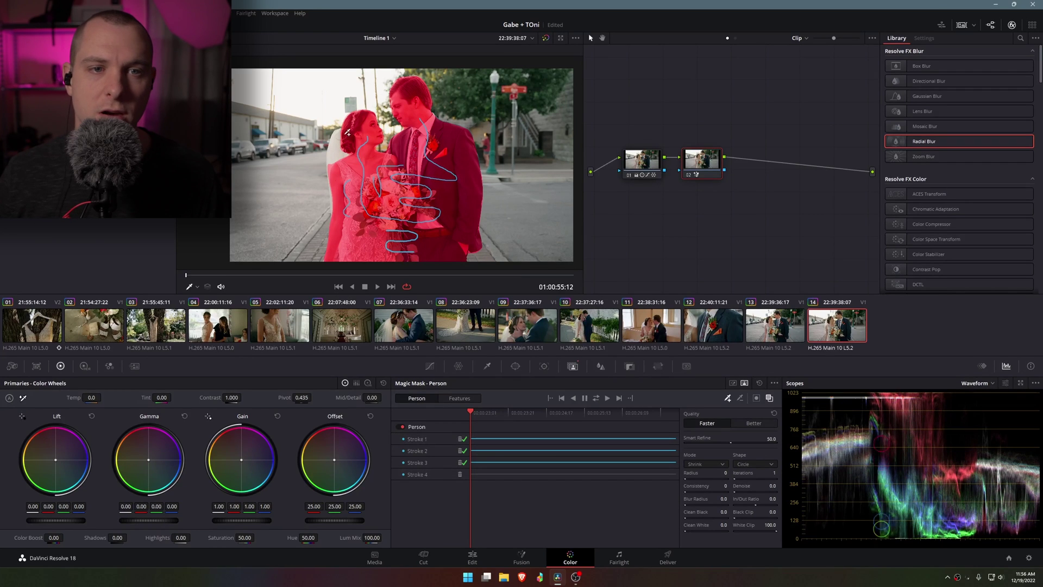
{"action": "left_click_drag", "start_coordinate": [348, 132], "coordinate": [328, 179]}
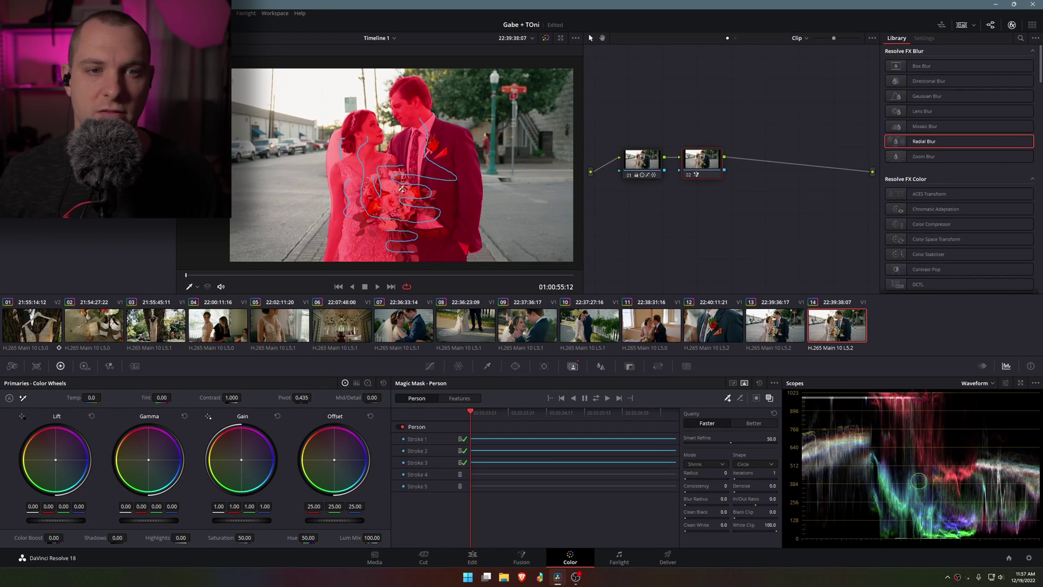
{"action": "left_click", "coordinate": [607, 399]}
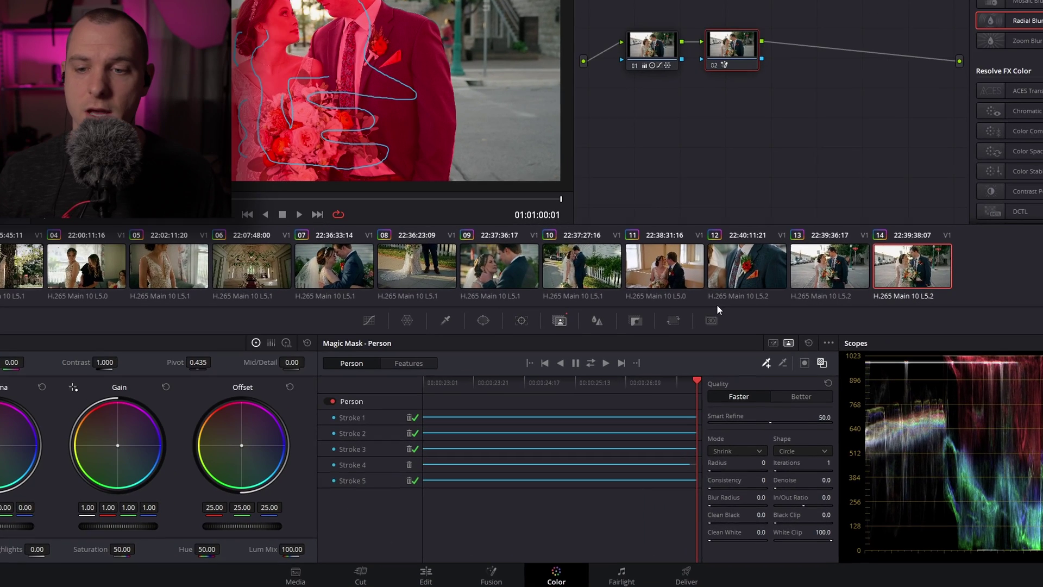
Invert the mask onto the background and hide the mask strokes in the viewer
{"action": "left_click", "coordinate": [805, 362]}
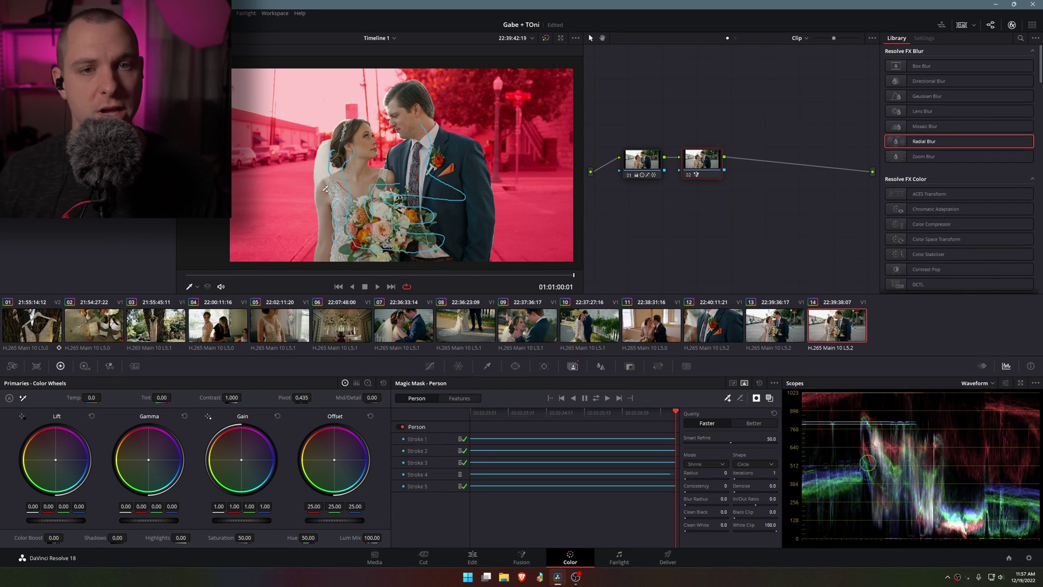
{"action": "left_click", "coordinate": [193, 286]}
{"action": "left_click", "coordinate": [244, 331]}
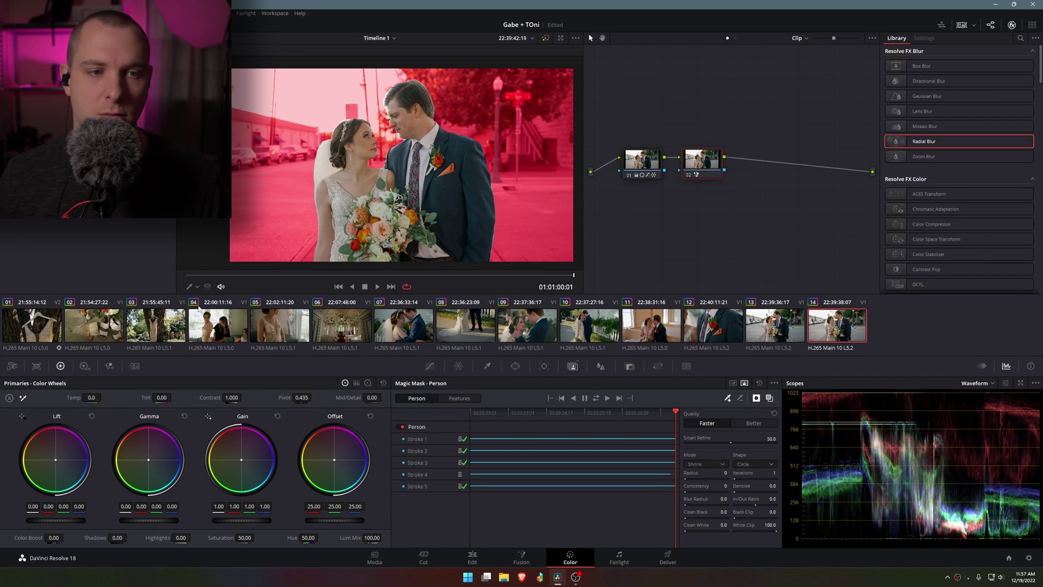
Hide the red mask overlay and apply Radial Blur from the OpenFX Library to node 02
{"action": "left_click", "coordinate": [196, 286]}
{"action": "left_click", "coordinate": [203, 305]}
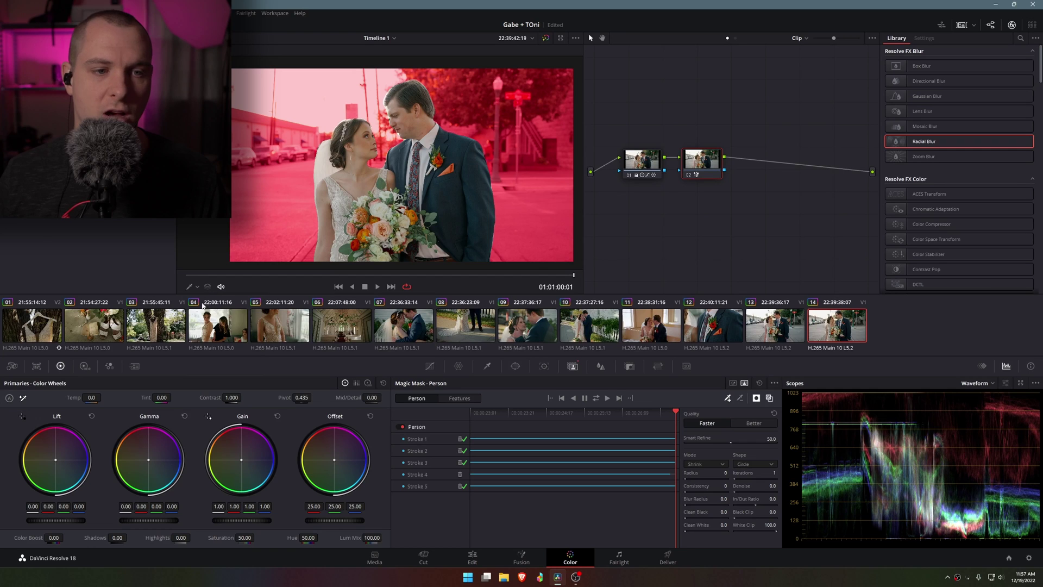
{"action": "left_click", "coordinate": [769, 402]}
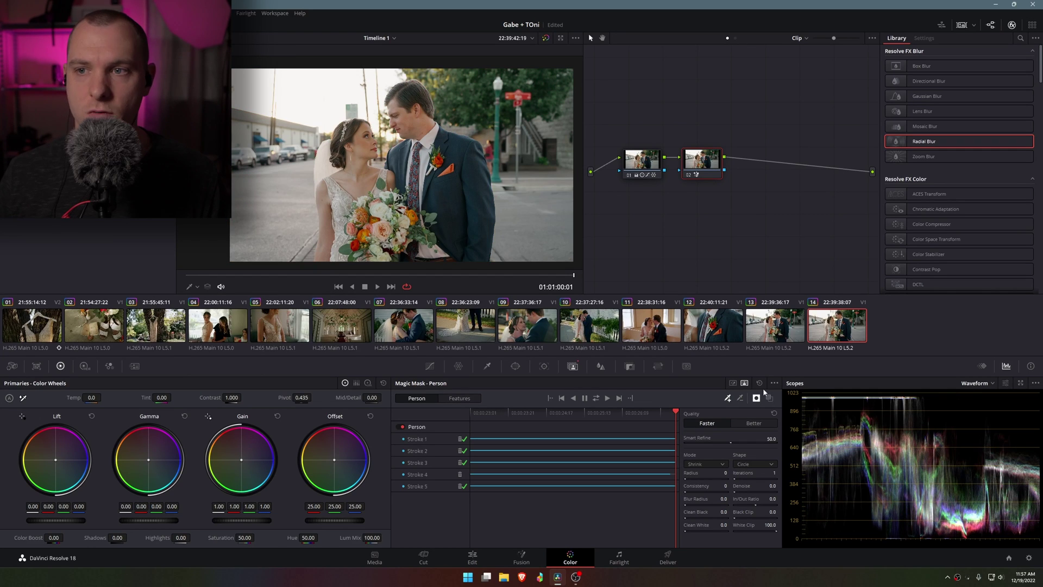
{"action": "left_click_drag", "start_coordinate": [899, 142], "coordinate": [730, 171]}
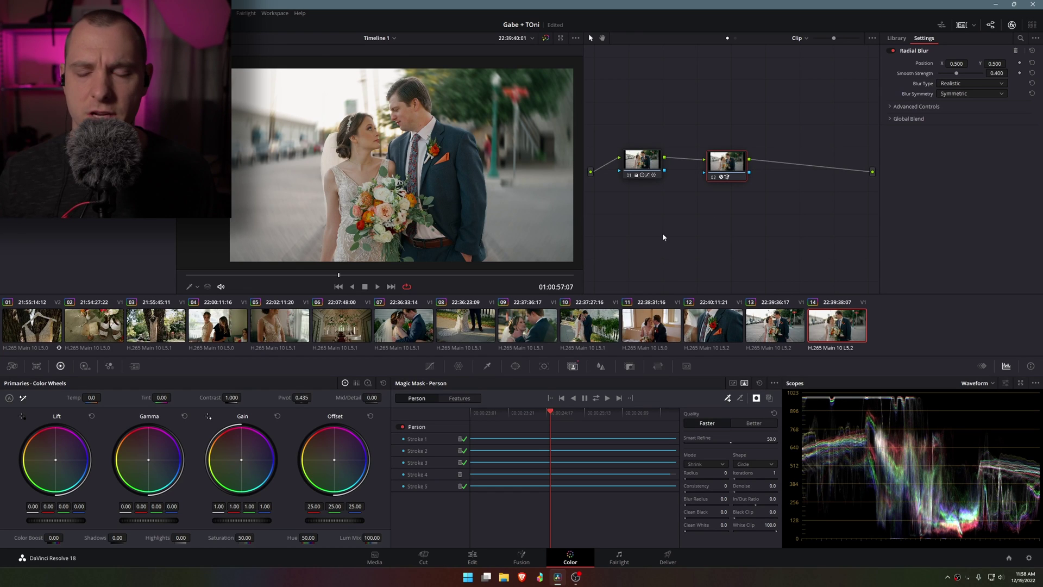
Move one second later in the clip and play it back to preview the blur
{"action": "right_click", "coordinate": [194, 286]}
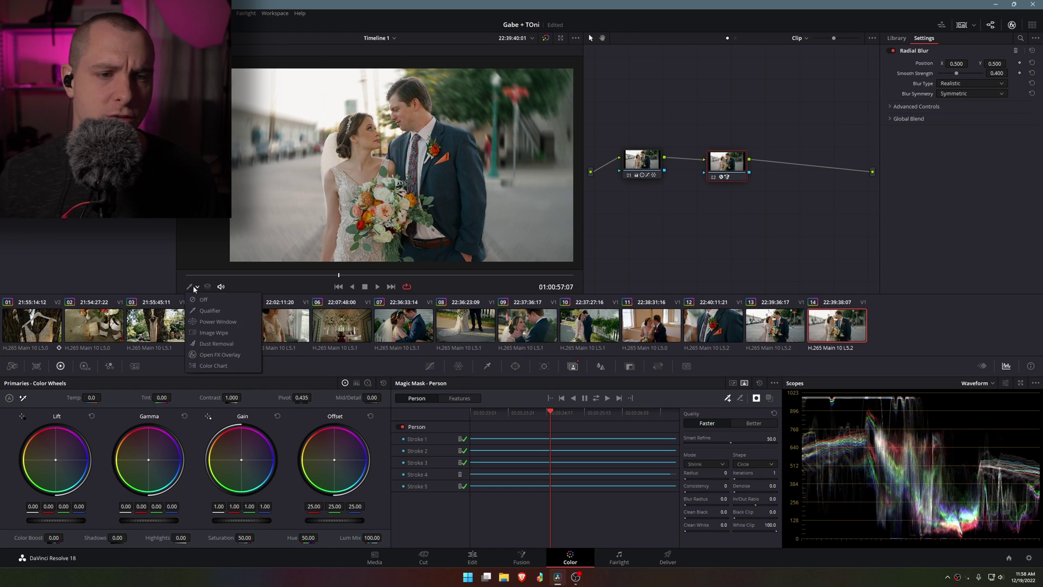
{"action": "key", "text": "shift+4"}
{"action": "left_click_drag", "start_coordinate": [403, 259], "coordinate": [448, 272]}
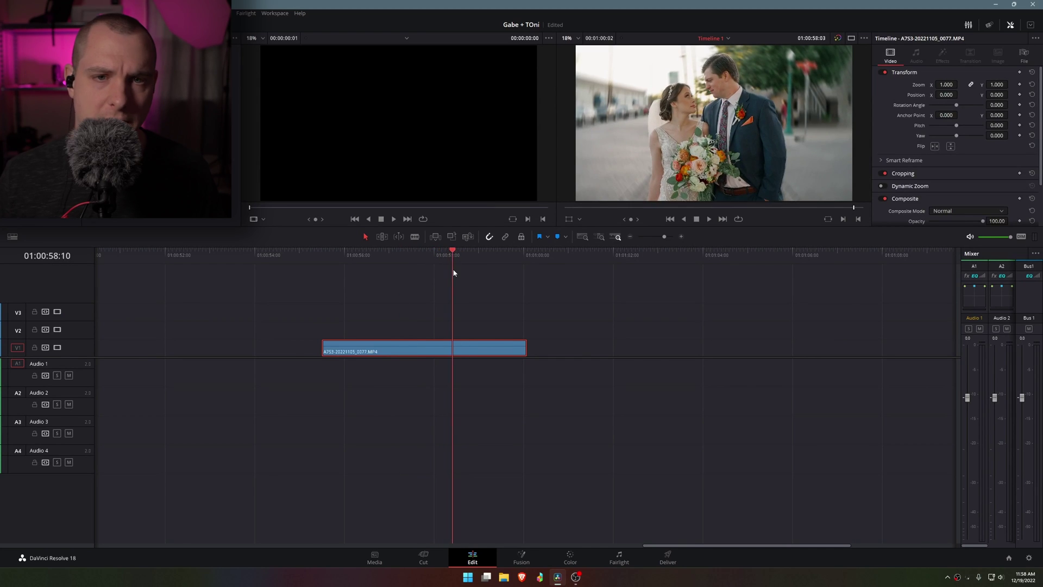
{"action": "key", "text": "shift+5"}
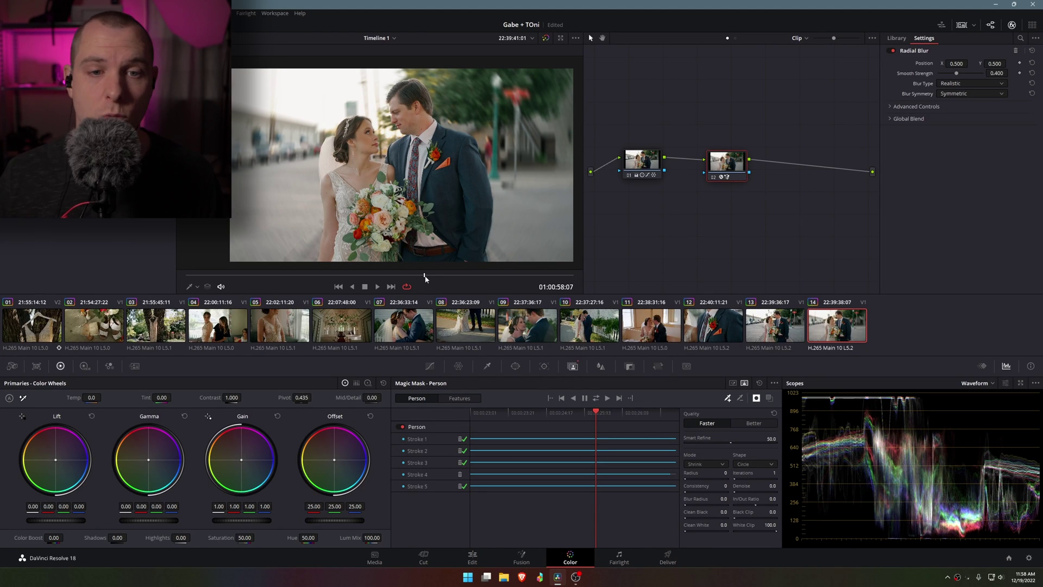
{"action": "key", "text": "space"}
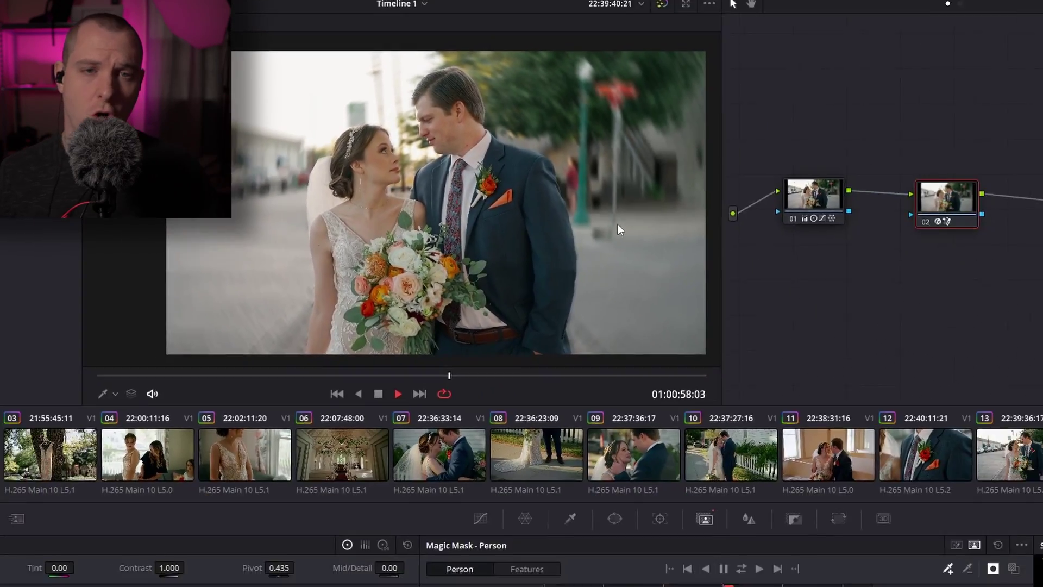
{"action": "key", "text": "space"}
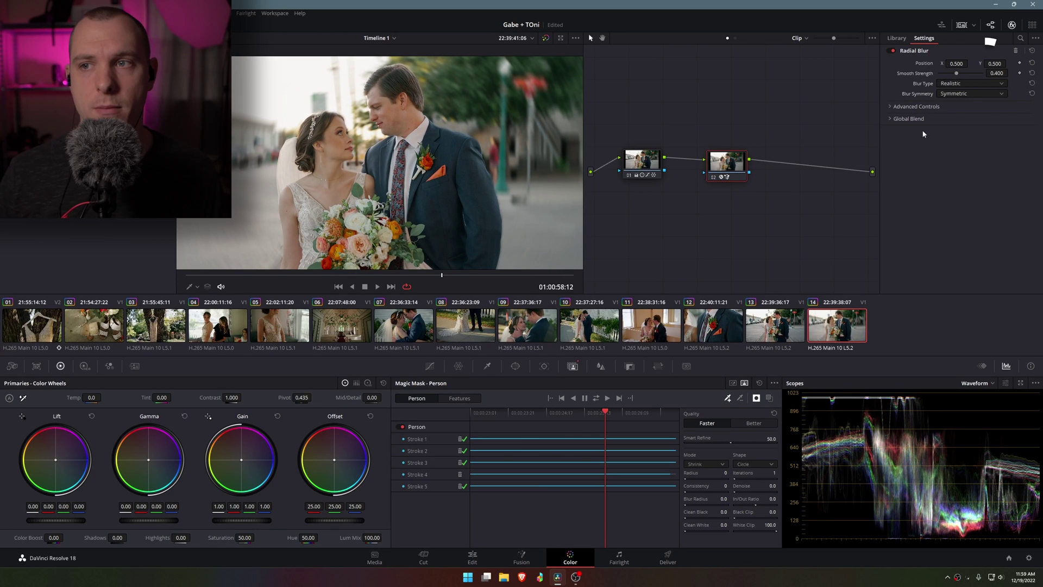
Lower the Radial Blur Smooth Strength to about 0.370
{"action": "left_click_drag", "start_coordinate": [997, 72], "coordinate": [978, 73]}
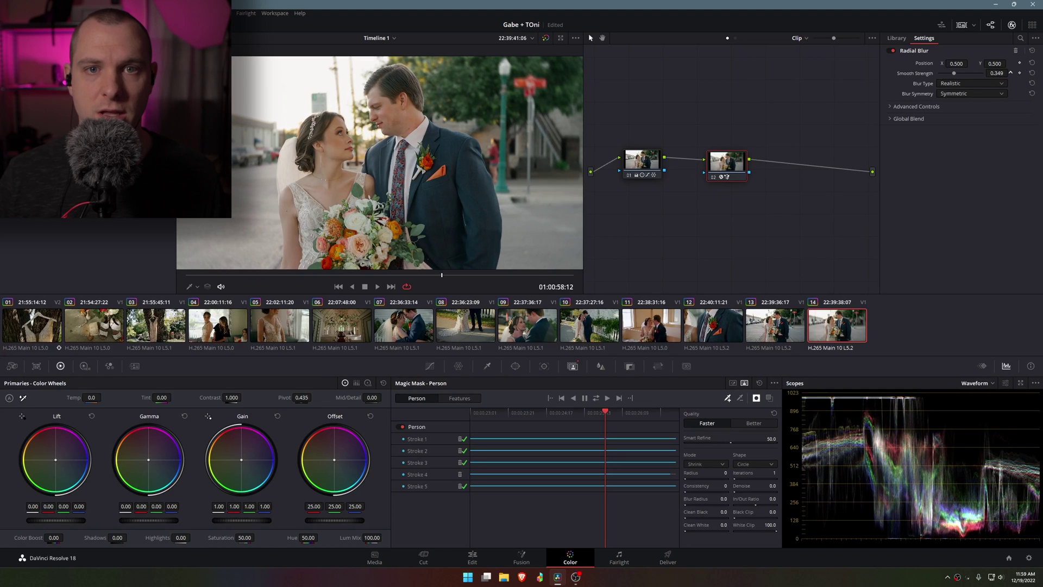
{"action": "scroll", "coordinate": [420, 157], "scroll_direction": "down", "scroll_amount": 3}
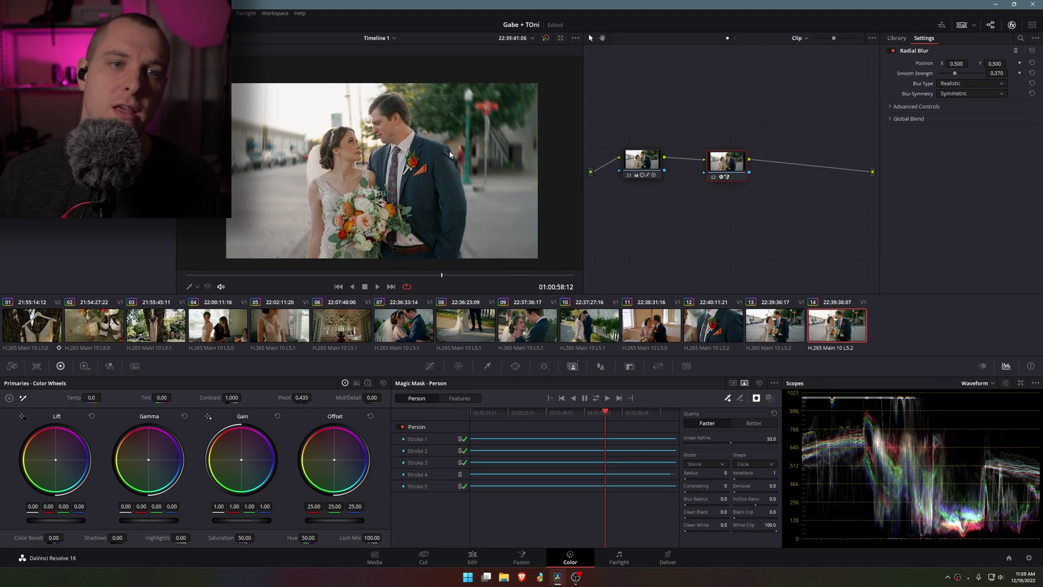
{"action": "scroll", "coordinate": [420, 157], "scroll_direction": "up", "scroll_amount": 1}
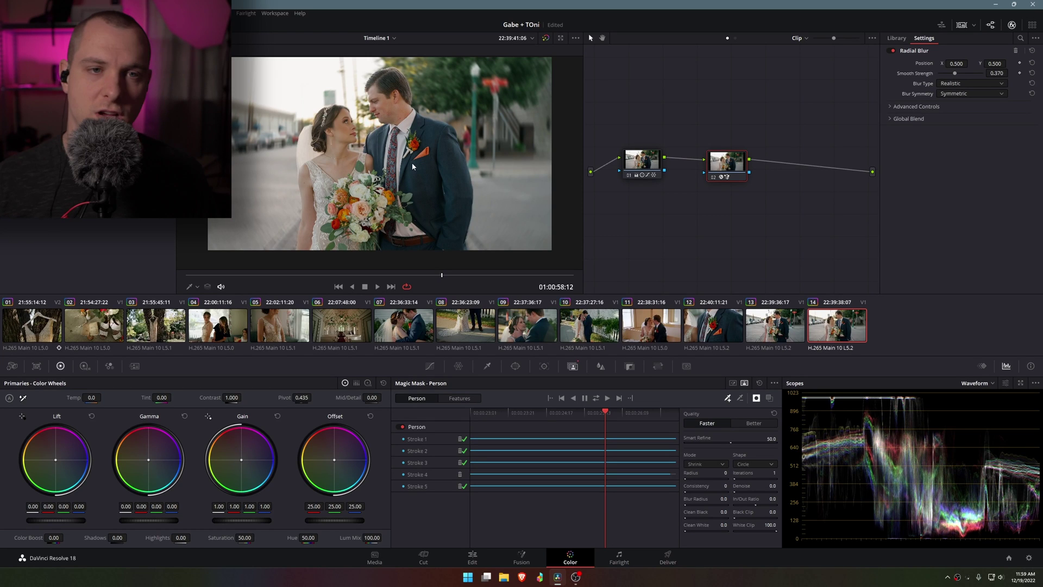
{"action": "scroll", "coordinate": [435, 182], "scroll_direction": "up", "scroll_amount": 2}
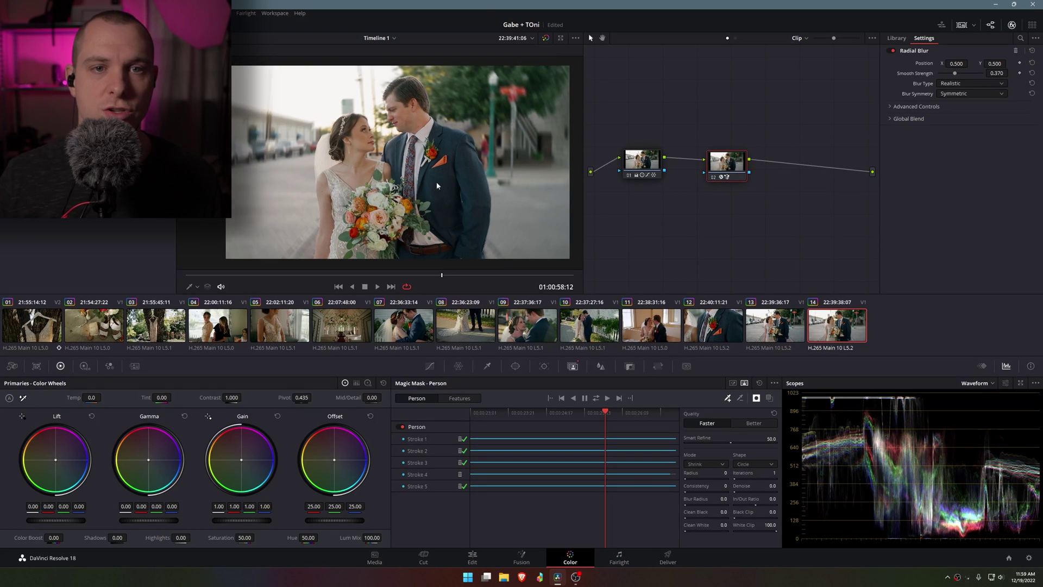
Replace the Radial Blur node with a new serial node carrying Depth Map at Faster quality
{"action": "key", "text": "Delete"}
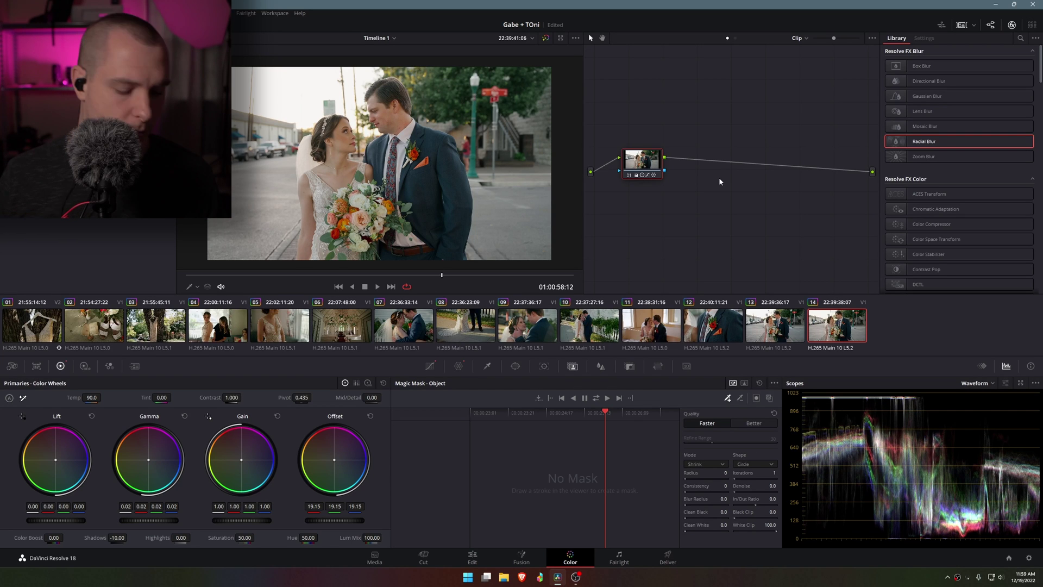
{"action": "key", "text": "alt+s"}
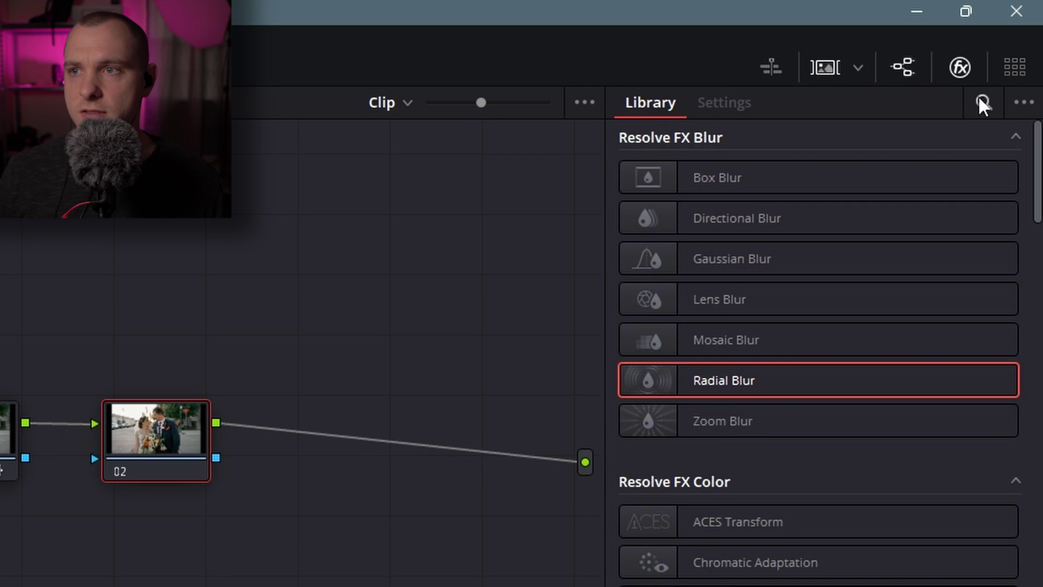
{"action": "left_click", "coordinate": [1021, 38]}
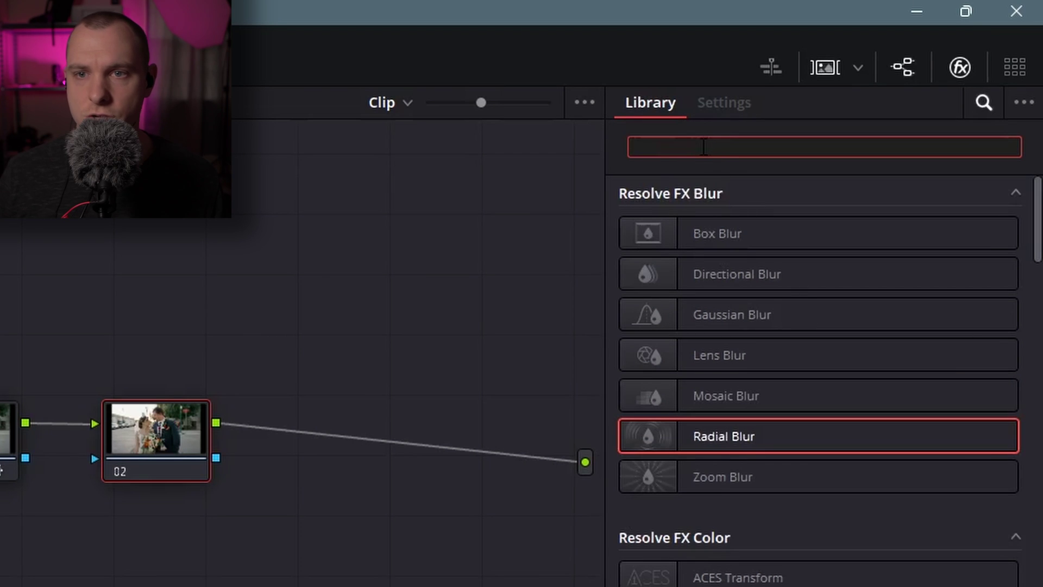
{"action": "type", "text": "depth"}
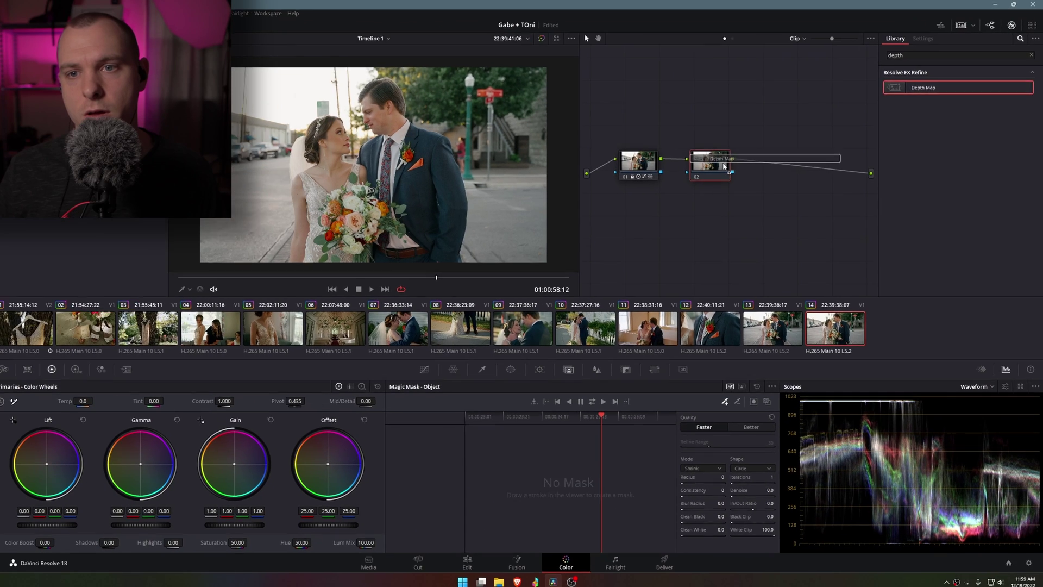
{"action": "left_click_drag", "start_coordinate": [733, 220], "coordinate": [228, 422]}
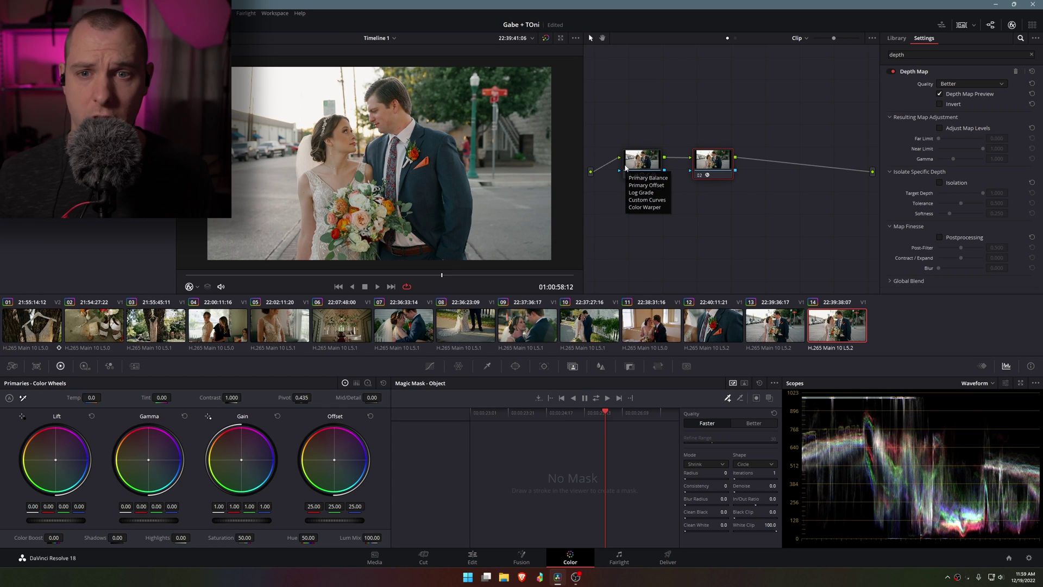
{"action": "left_click", "coordinate": [956, 83]}
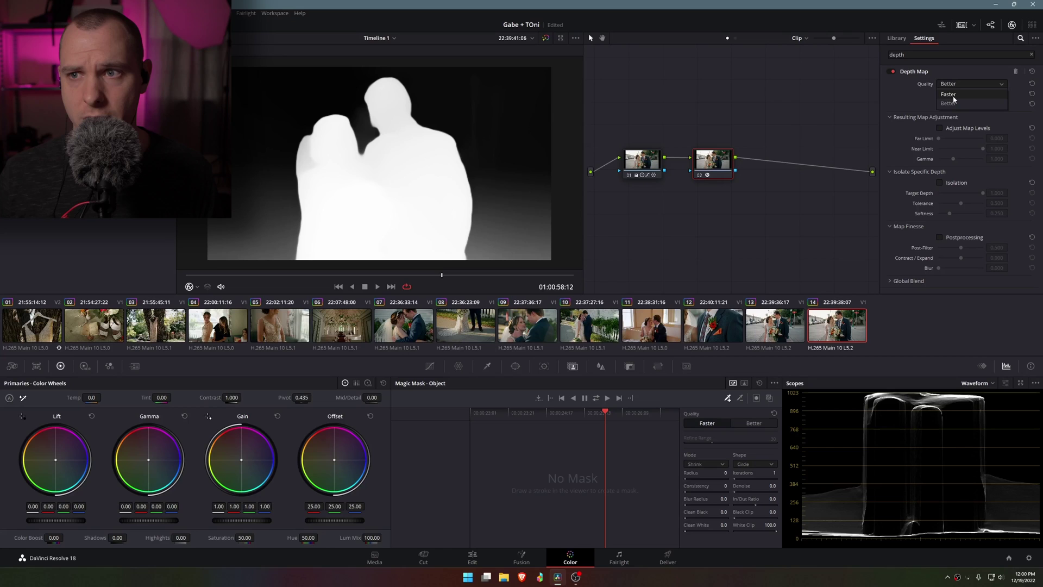
{"action": "left_click", "coordinate": [953, 95]}
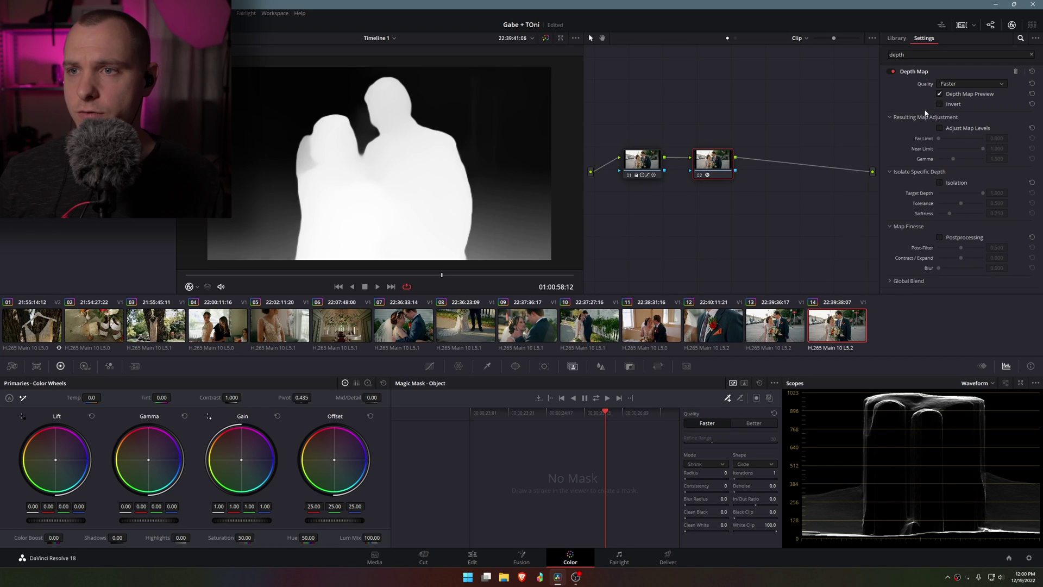
Invert the depth map and adjust its levels: Far Limit 0.000, Near Limit about 0.217
{"action": "left_click", "coordinate": [939, 104]}
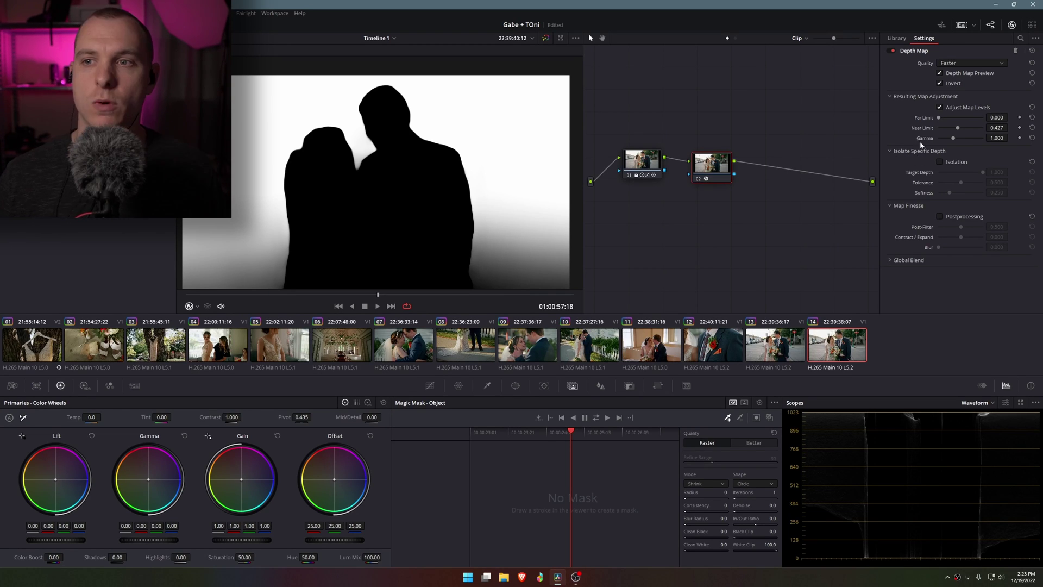
{"action": "left_click_drag", "start_coordinate": [940, 119], "coordinate": [962, 117]}
{"action": "left_click_drag", "start_coordinate": [833, 250], "coordinate": [757, 269]}
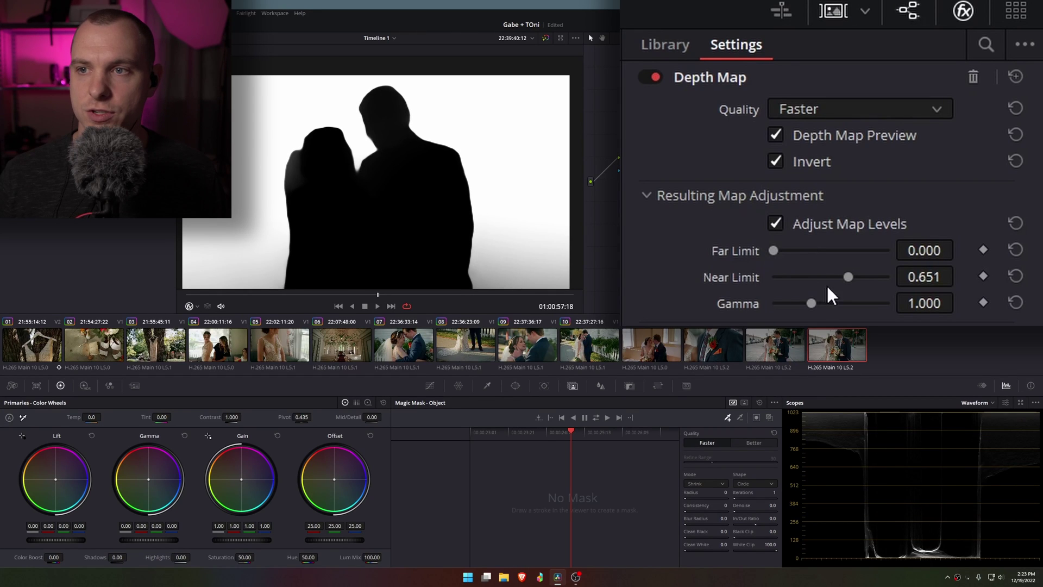
{"action": "left_click_drag", "start_coordinate": [848, 277], "coordinate": [797, 292]}
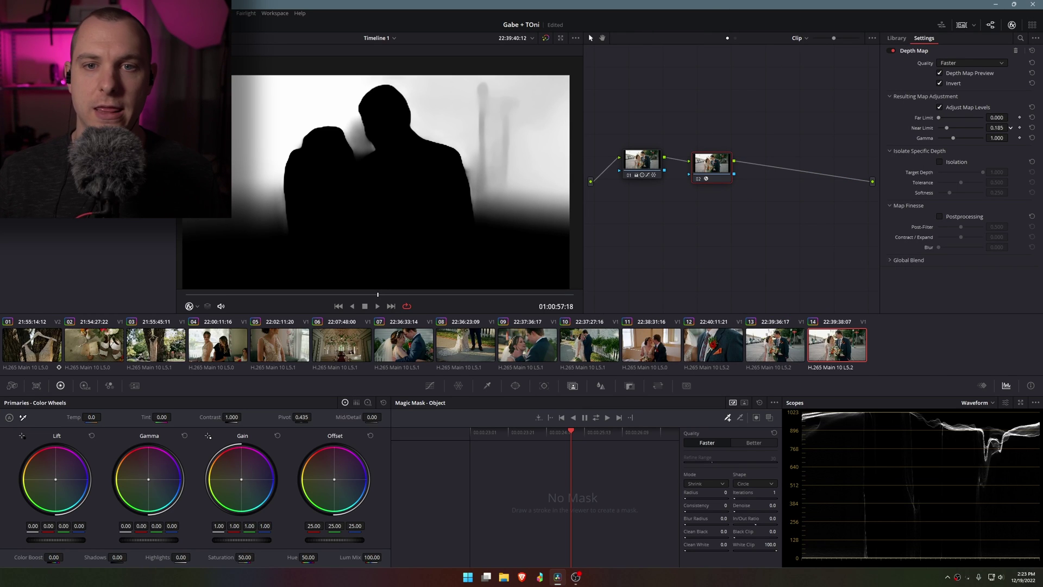
{"action": "scroll", "coordinate": [1010, 128], "scroll_direction": "up", "scroll_amount": 5}
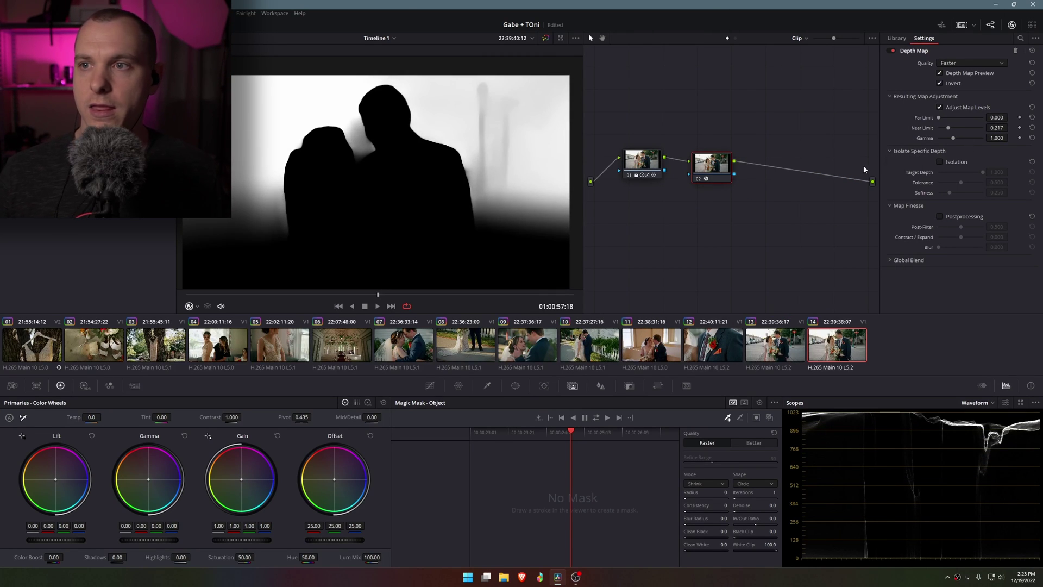
Turn off Depth Map Preview and add serial node 03 carrying a Radial Blur
{"action": "left_click", "coordinate": [939, 73]}
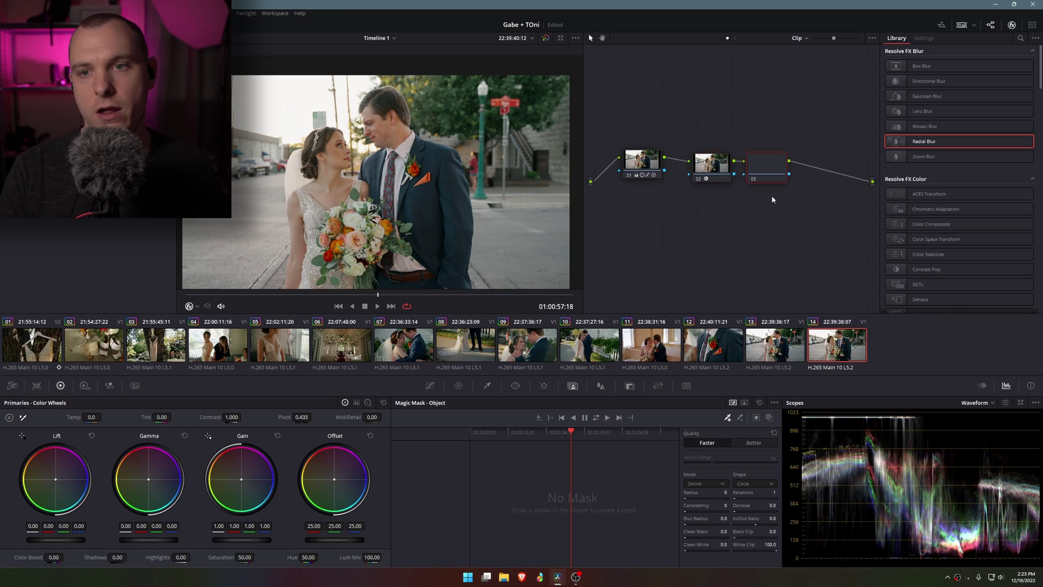
{"action": "key", "text": "alt+s"}
{"action": "left_click_drag", "start_coordinate": [763, 170], "coordinate": [784, 170]}
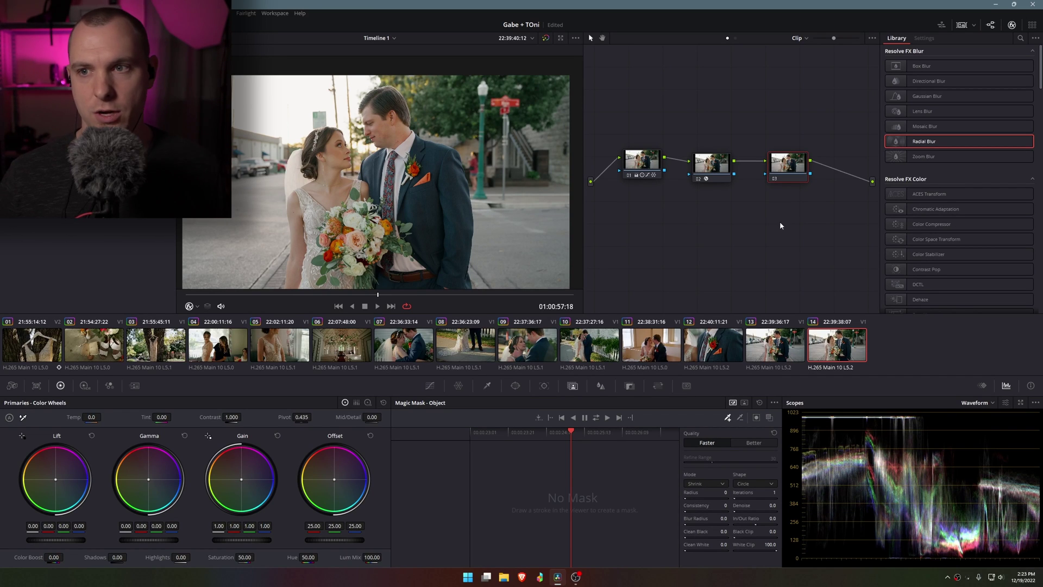
{"action": "left_click_drag", "start_coordinate": [914, 143], "coordinate": [789, 166]}
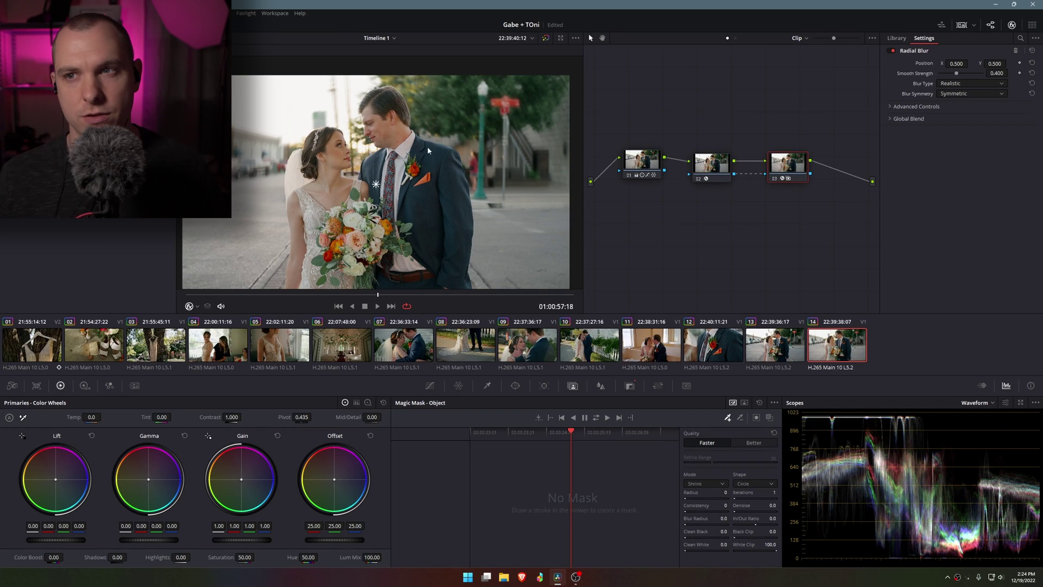
Readjust node 02's Depth Map Near Limit back and forth, settling it near 0.247
{"action": "left_click", "coordinate": [720, 166]}
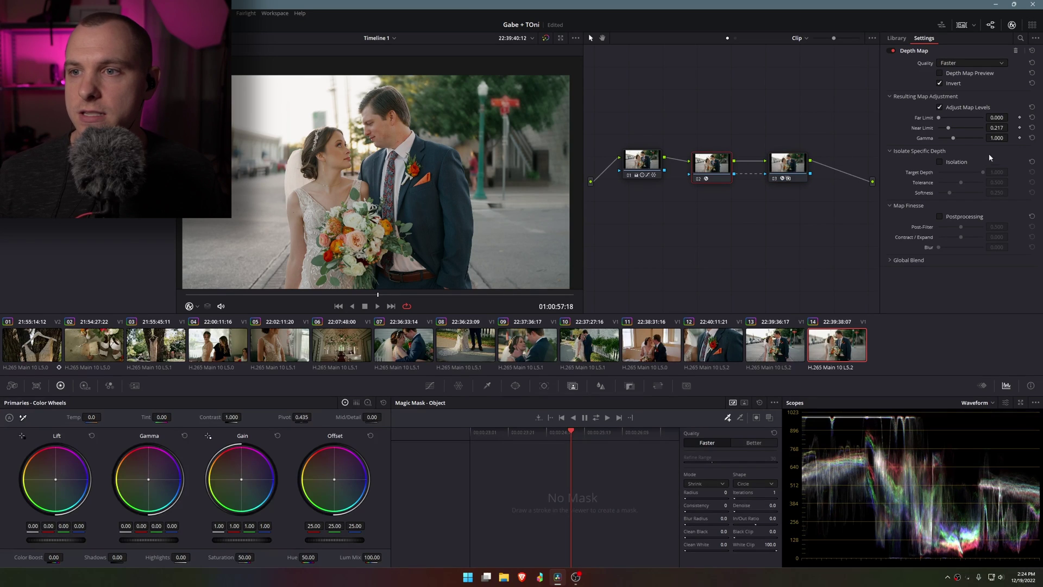
{"action": "left_click_drag", "start_coordinate": [997, 128], "coordinate": [1010, 128]}
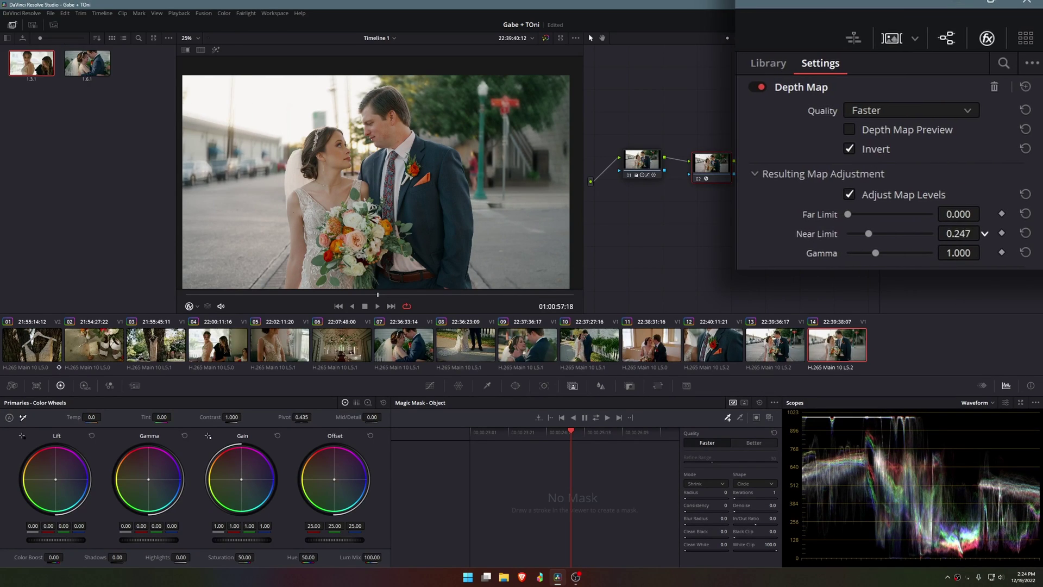
{"action": "mouse_move", "coordinate": [882, 234]}
{"action": "left_mouse_down"}
{"action": "mouse_move", "coordinate": [860, 234]}
{"action": "mouse_move", "coordinate": [923, 233]}
{"action": "mouse_move", "coordinate": [869, 233]}
{"action": "left_mouse_up"}
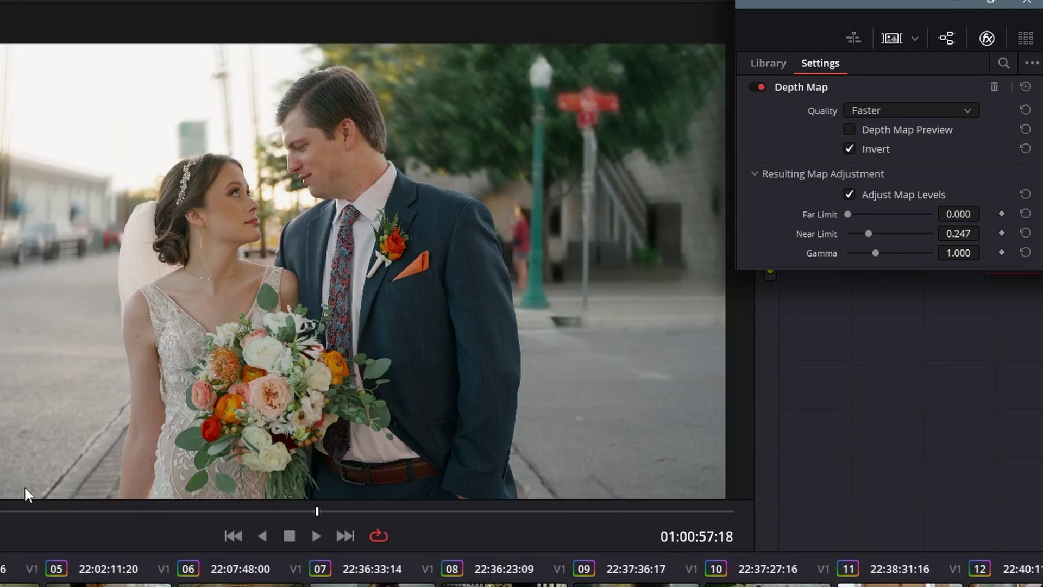